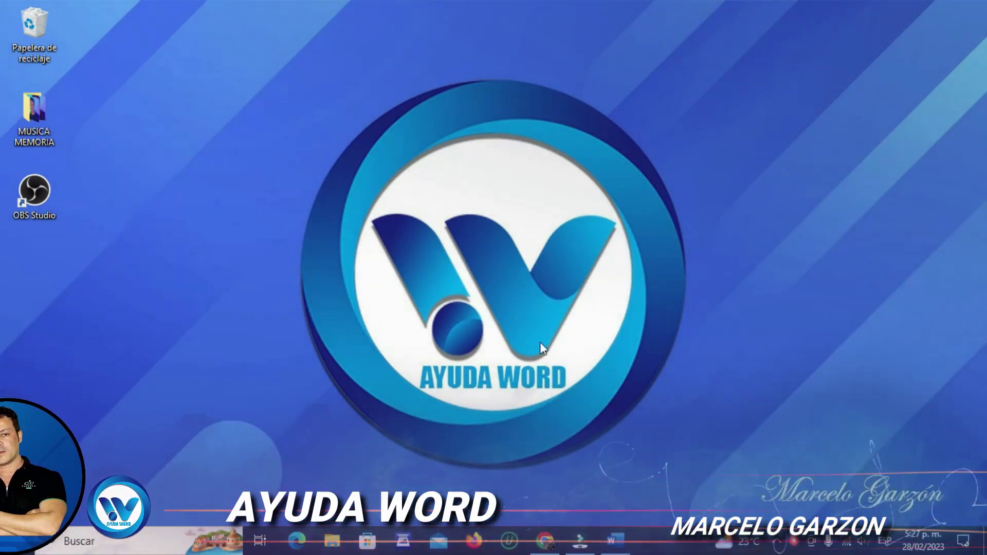
Step: Scroll through the finished example document to review the target header layout
click(616, 541)
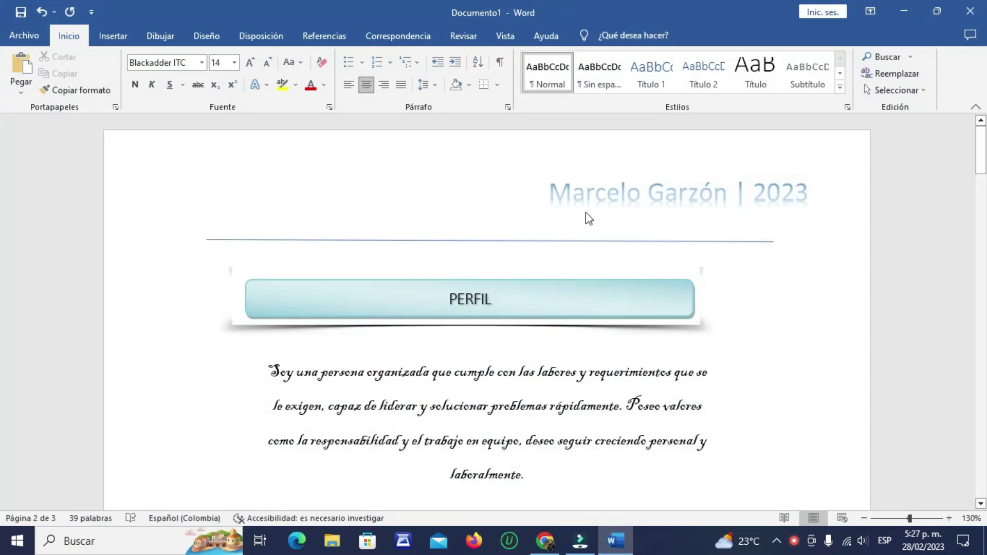
click(607, 194)
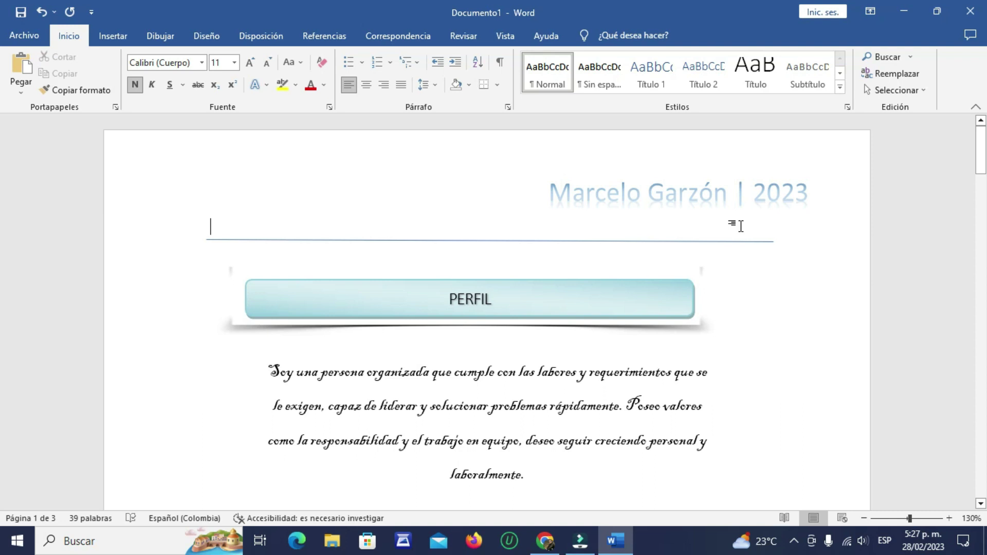
scroll(630, 224, down, 3)
scroll(630, 224, down, 4)
scroll(630, 224, down, 3)
scroll(631, 298, down, 3)
scroll(633, 298, down, 2)
scroll(633, 298, down, 3)
scroll(617, 314, down, 3)
scroll(608, 325, down, 3)
scroll(594, 329, up, 2)
scroll(593, 327, down, 3)
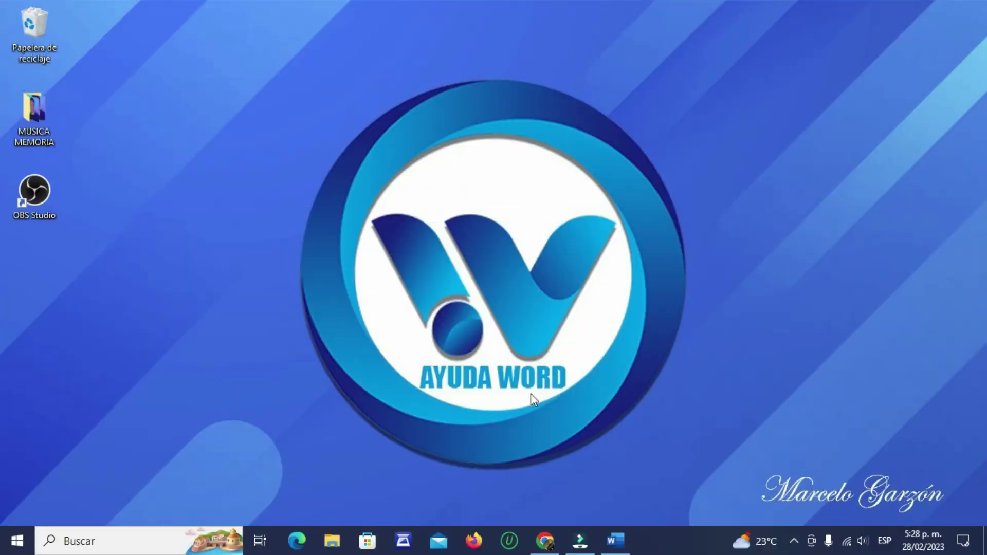
Step: Launch Word through Windows Search and maximize the new blank Documento3 window
click(118, 546)
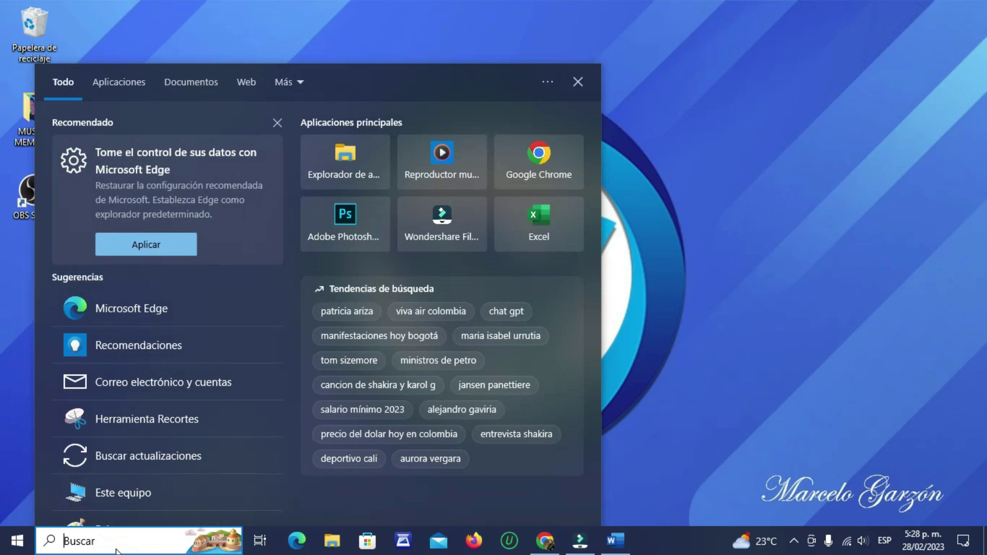
text(word)
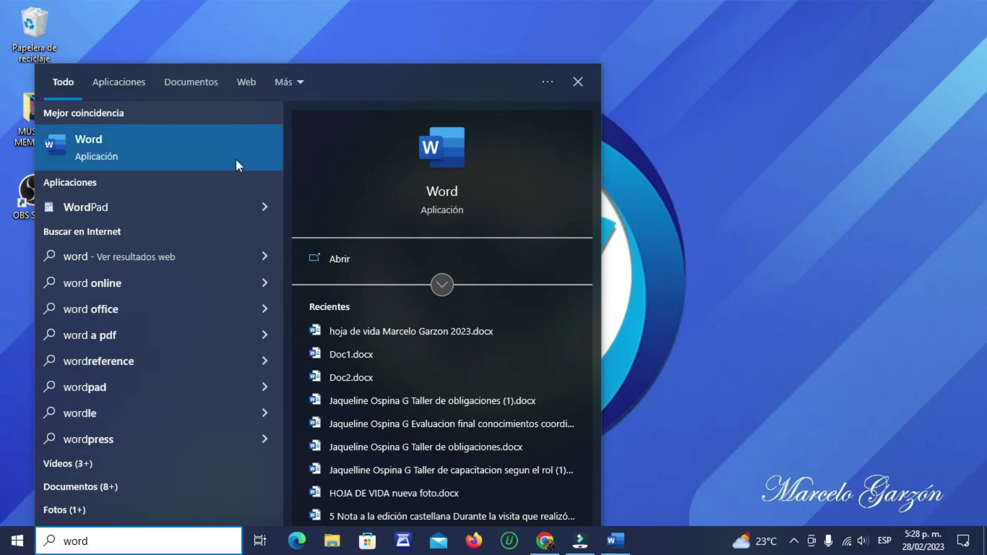
click(156, 143)
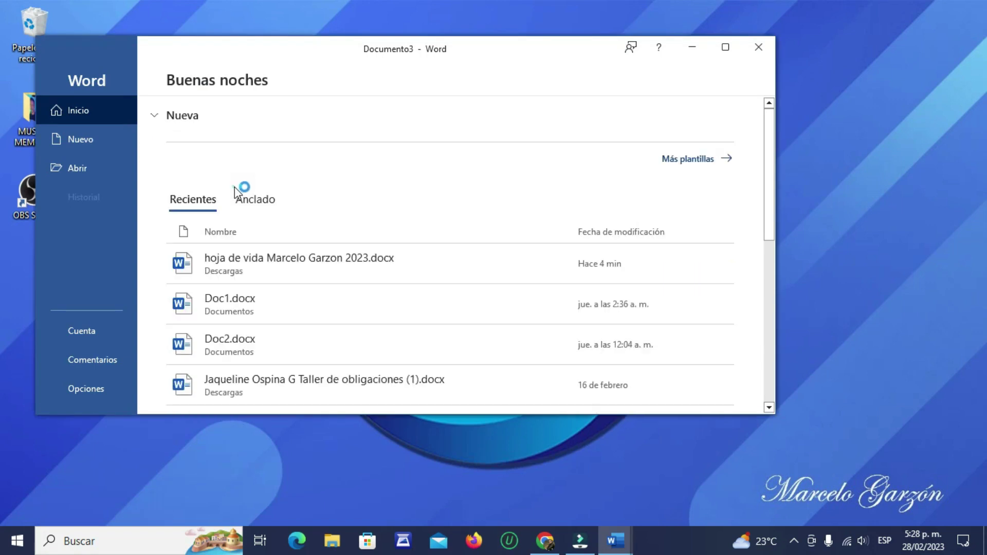
click(725, 47)
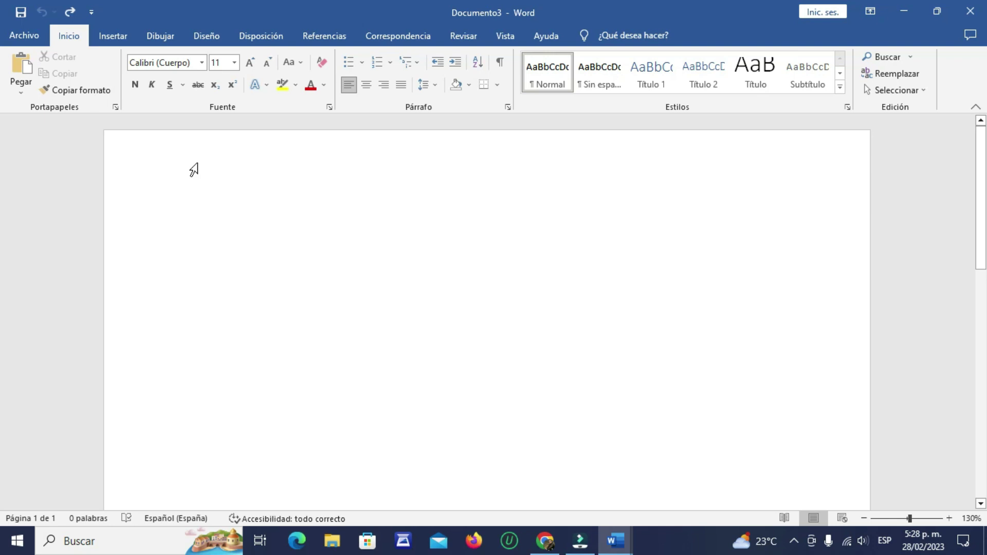
Step: Open Documento3's empty page header for editing, ready to insert objects from Insertar
double_click(193, 170)
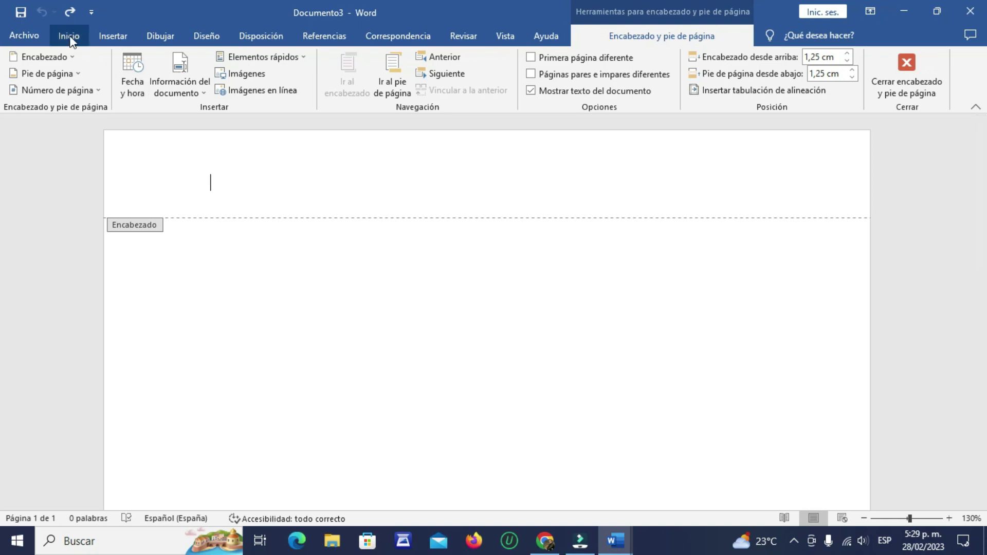
click(113, 36)
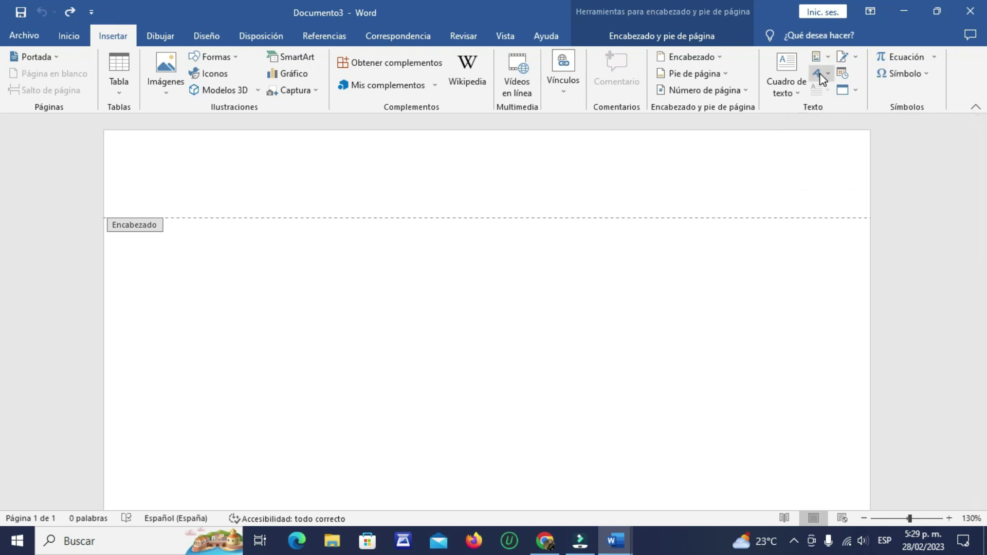
Step: Insert blue gradient reflection WordArt in the header reading the author's name, '|' and 2023
click(819, 73)
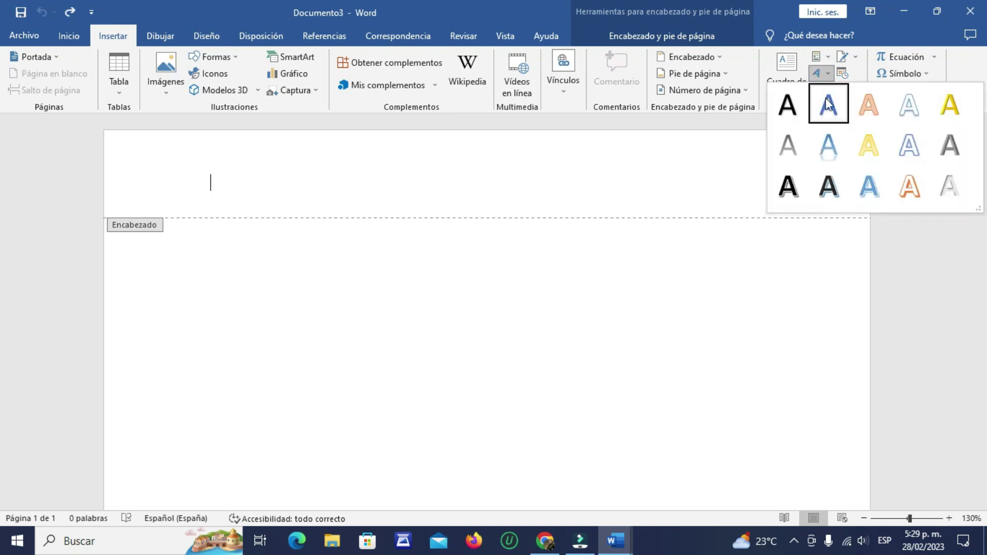
click(829, 144)
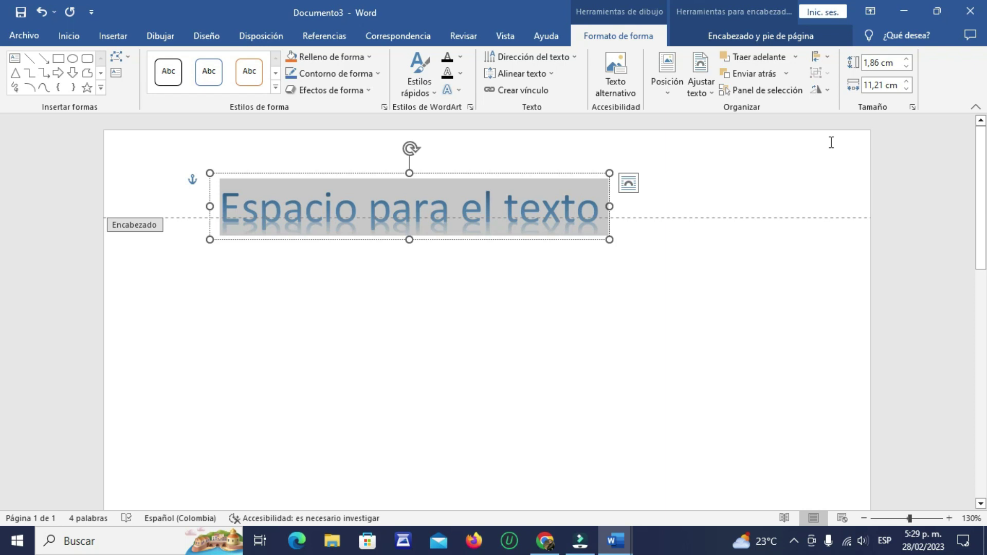
text(M)
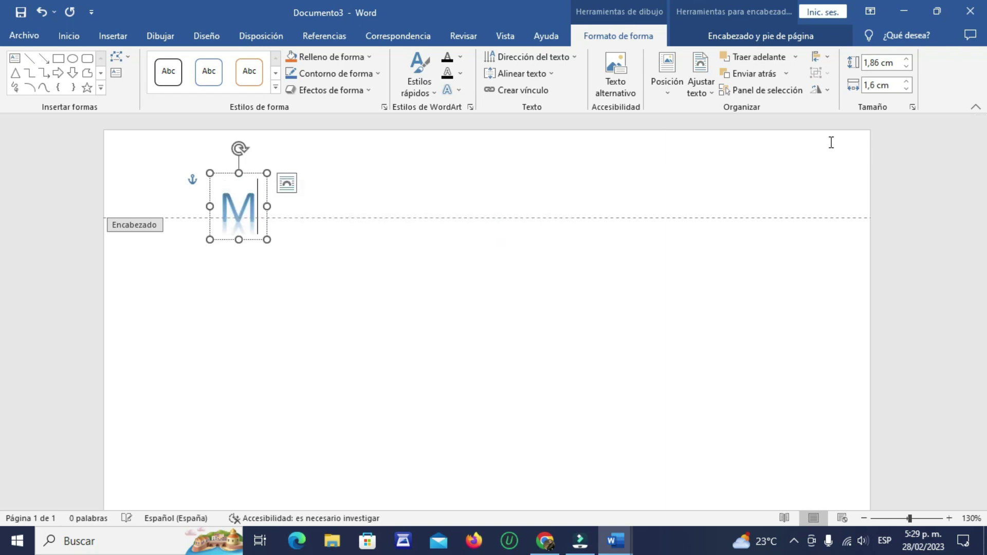
text(arcelo Garz)
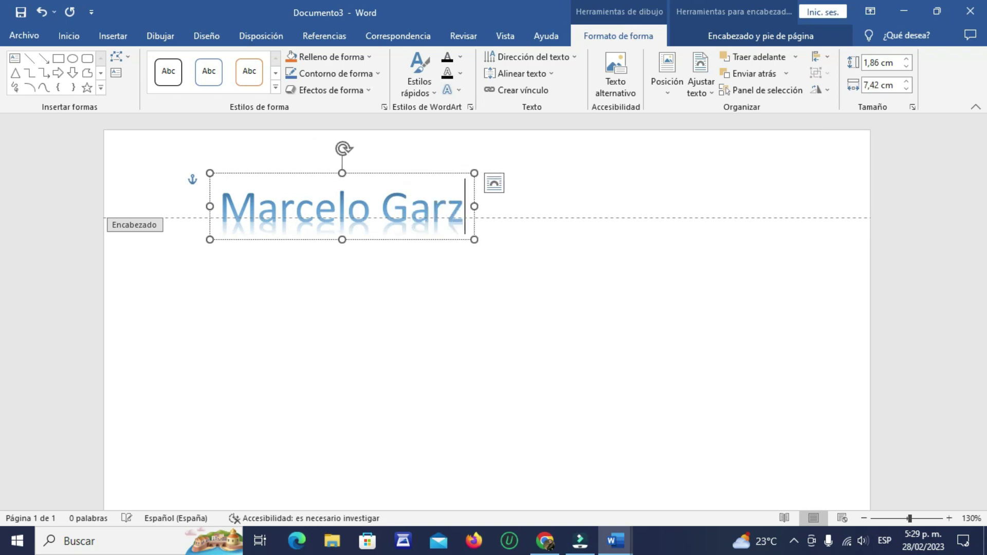
text(ón |)
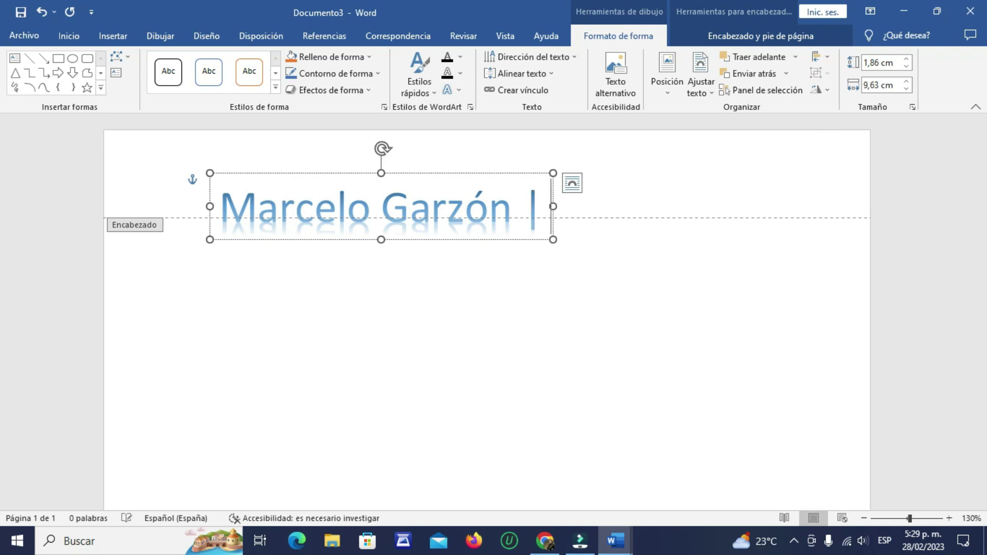
text(2023)
key(Escape)
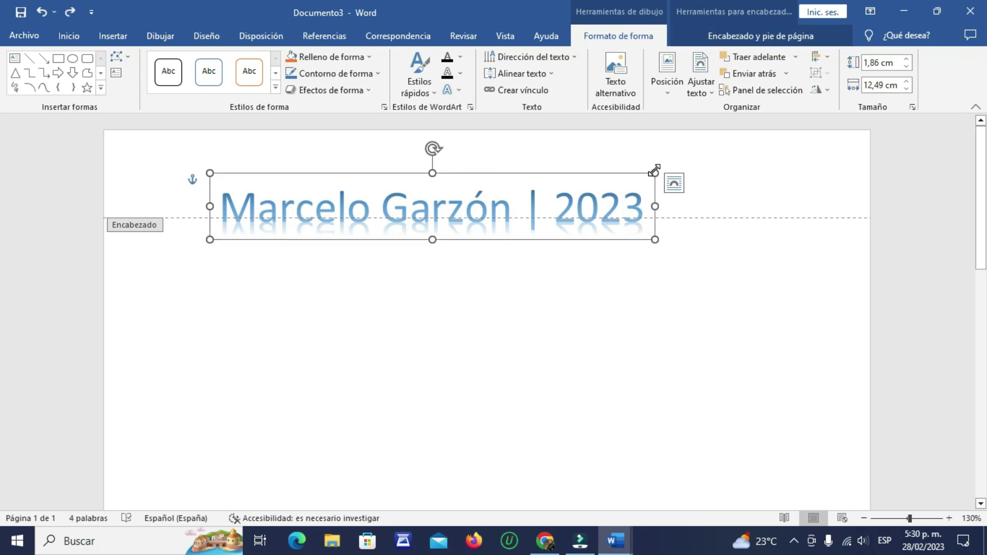
Step: Resize the header WordArt box, set its text to 24 pt, and move it to the right
mouse_move(654, 173)
mouse_down()
mouse_move(631, 190)
mouse_move(712, 186)
mouse_up()
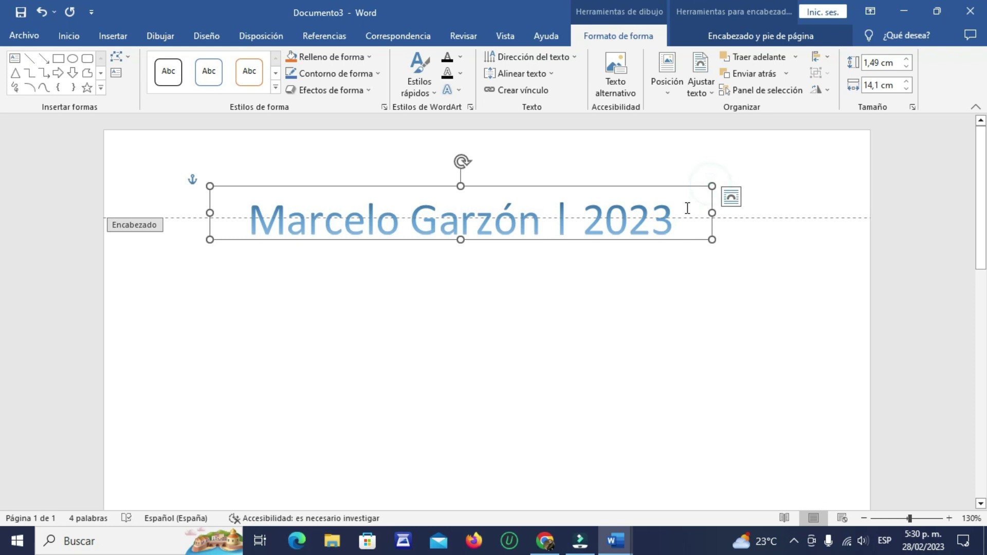
drag(680, 215, 248, 216)
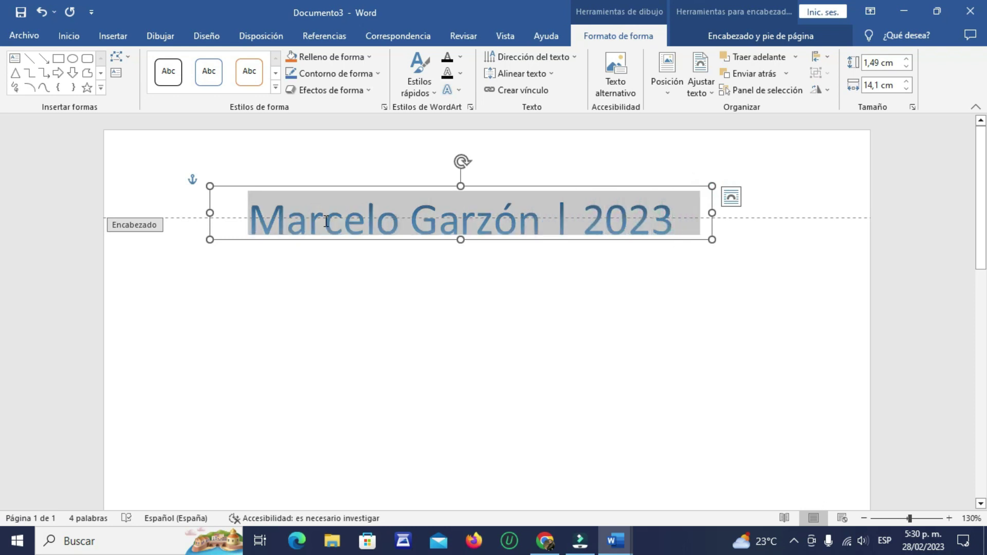
click(69, 35)
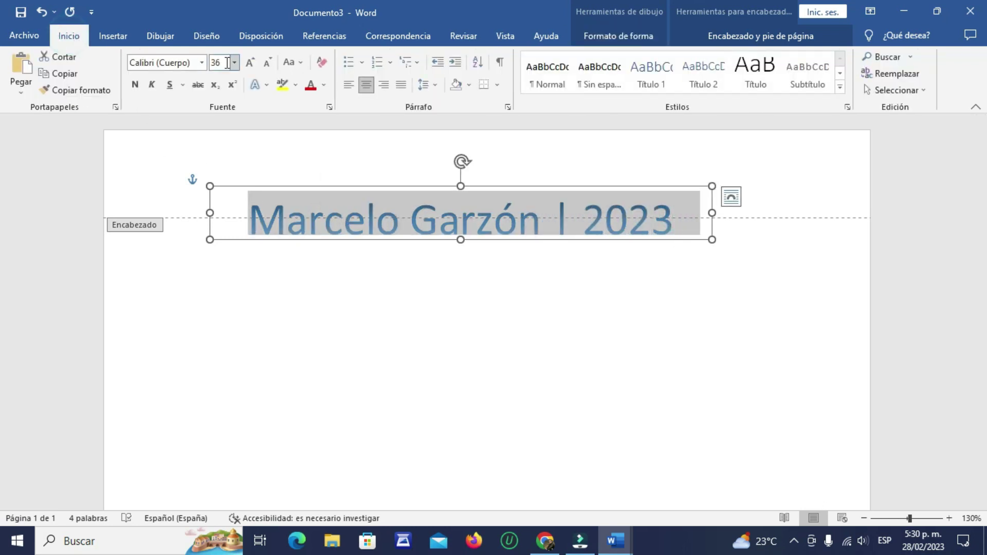
click(235, 62)
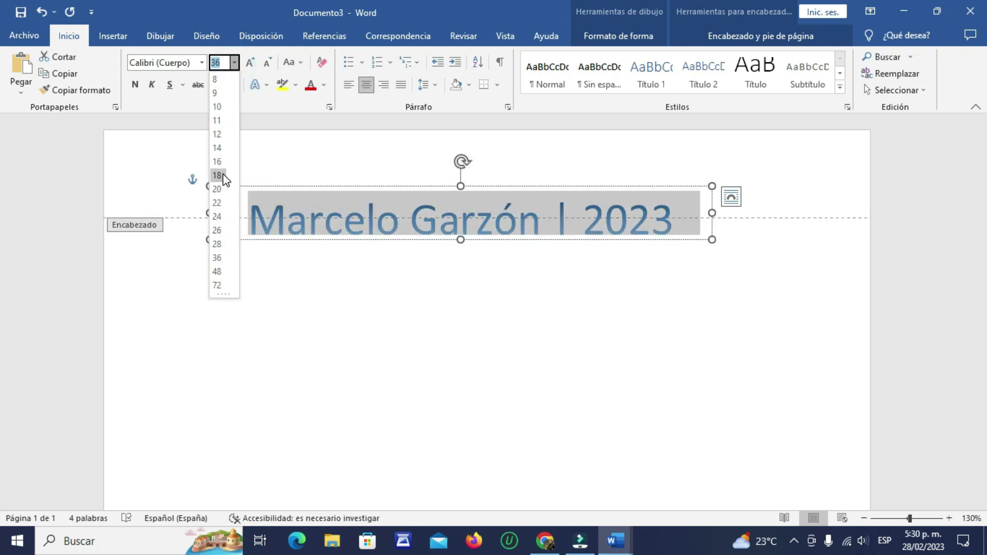
click(217, 217)
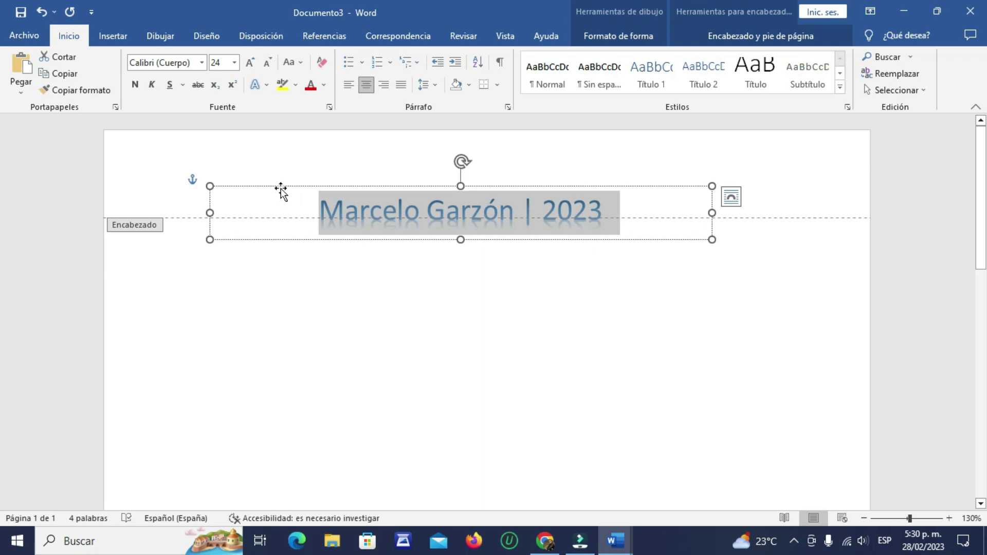
drag(281, 191, 401, 160)
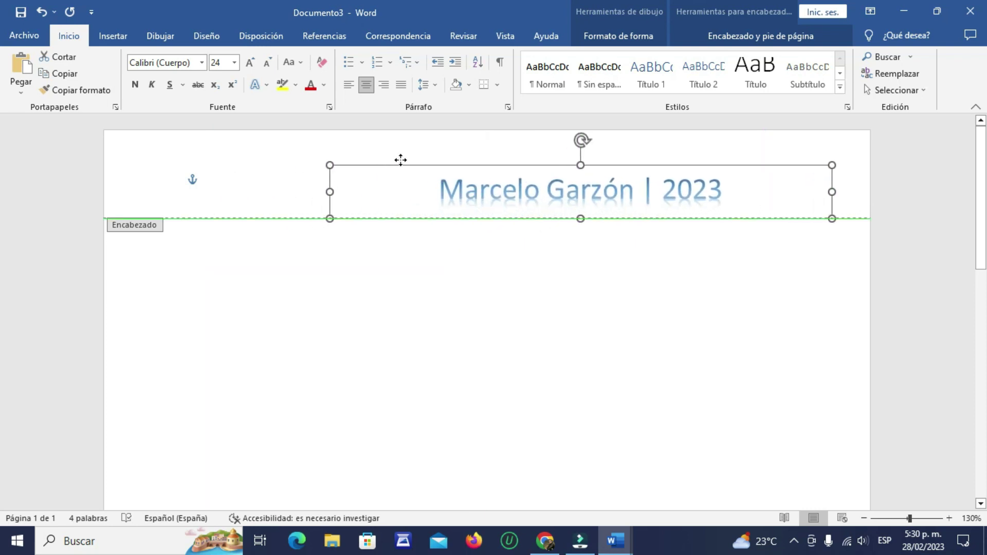
mouse_move(401, 160)
mouse_down()
mouse_move(422, 170)
mouse_move(484, 166)
mouse_up()
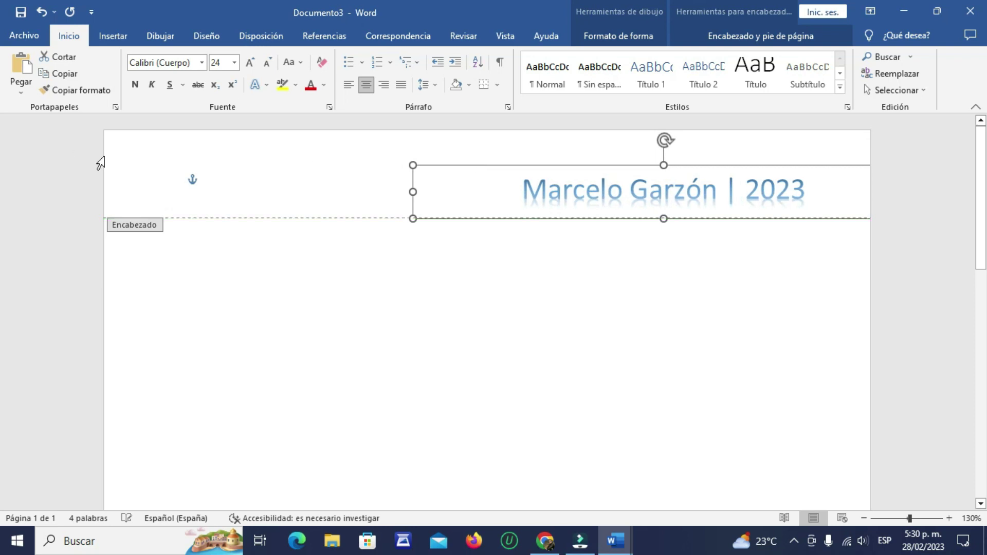
Step: Draw a straight line across the page under the header and give it a 3 pt weight
double_click(135, 228)
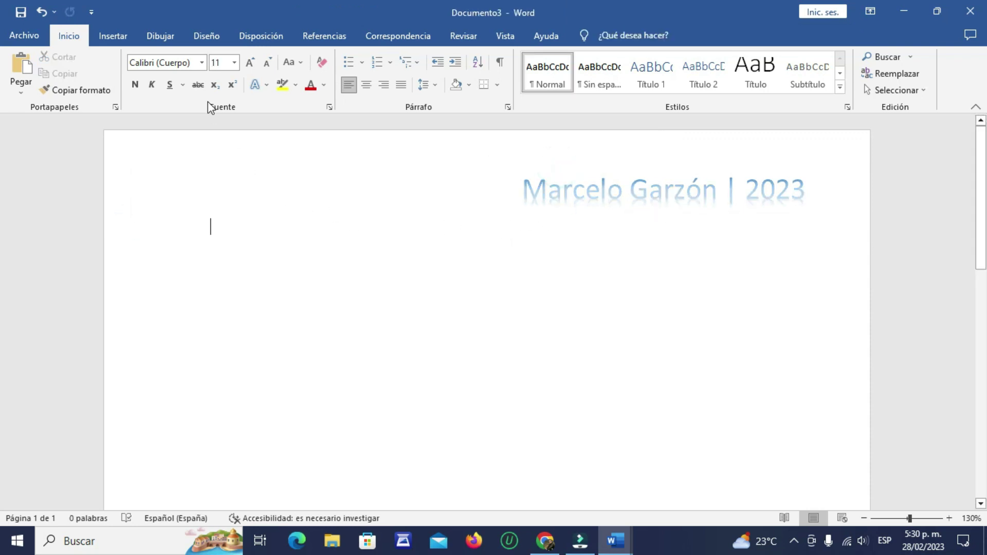
click(113, 36)
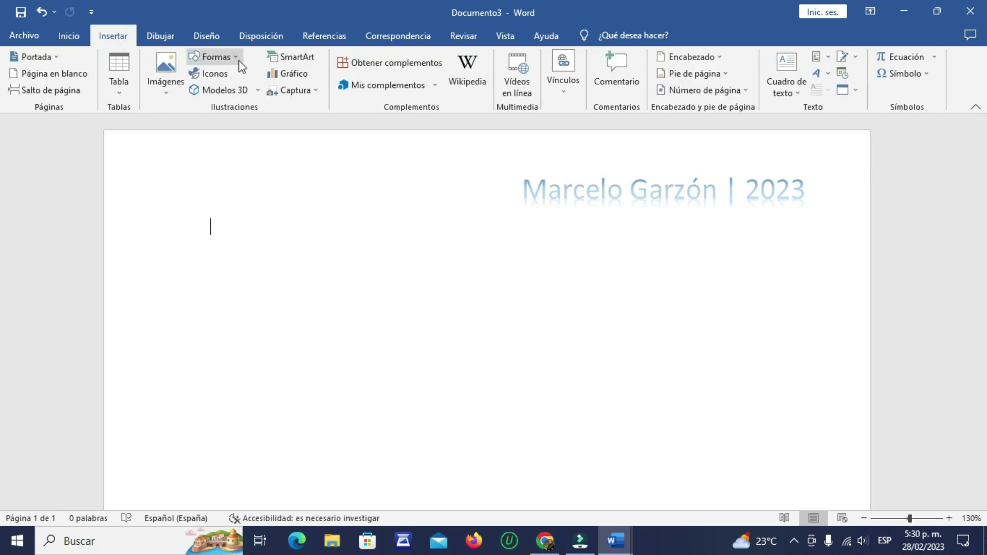
click(211, 58)
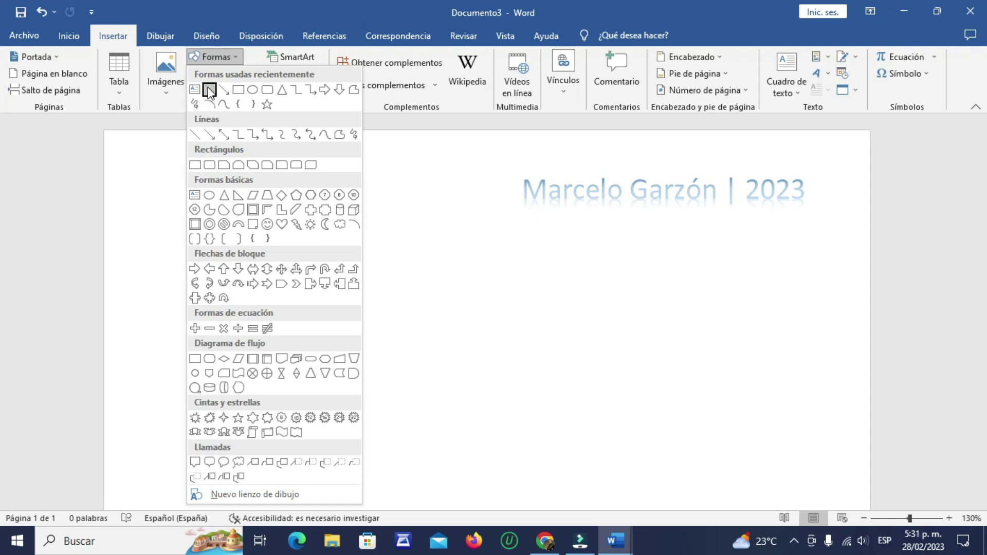
click(210, 90)
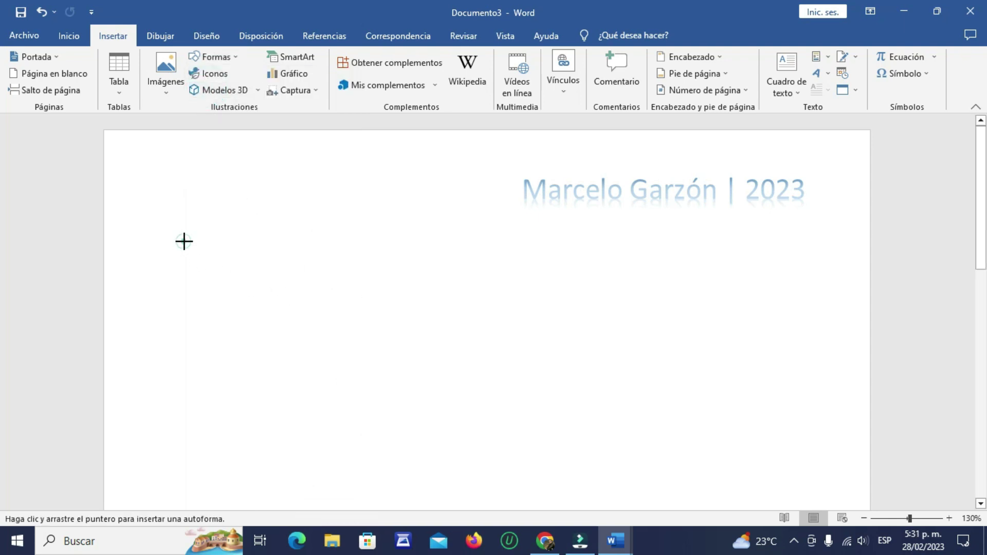
drag(184, 241, 733, 246)
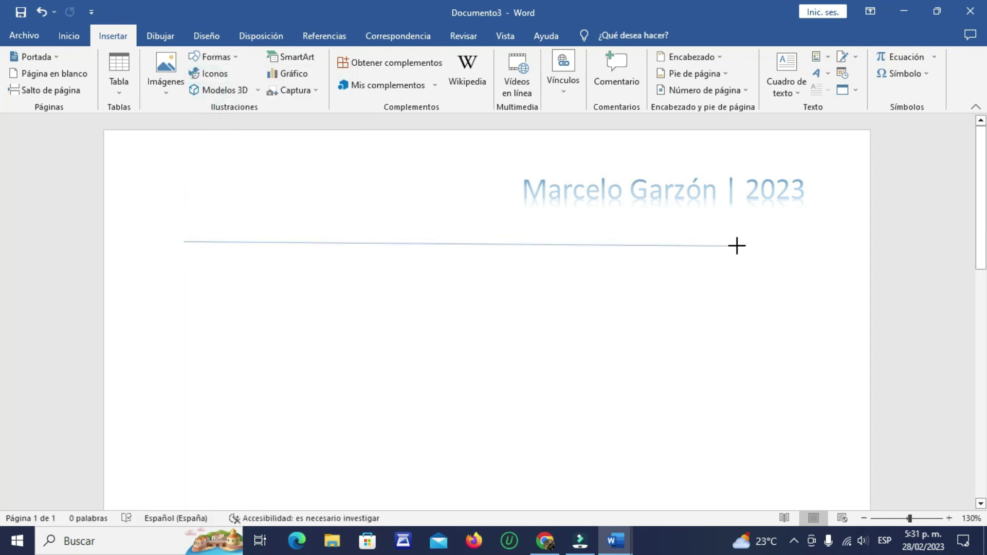
drag(736, 246, 738, 240)
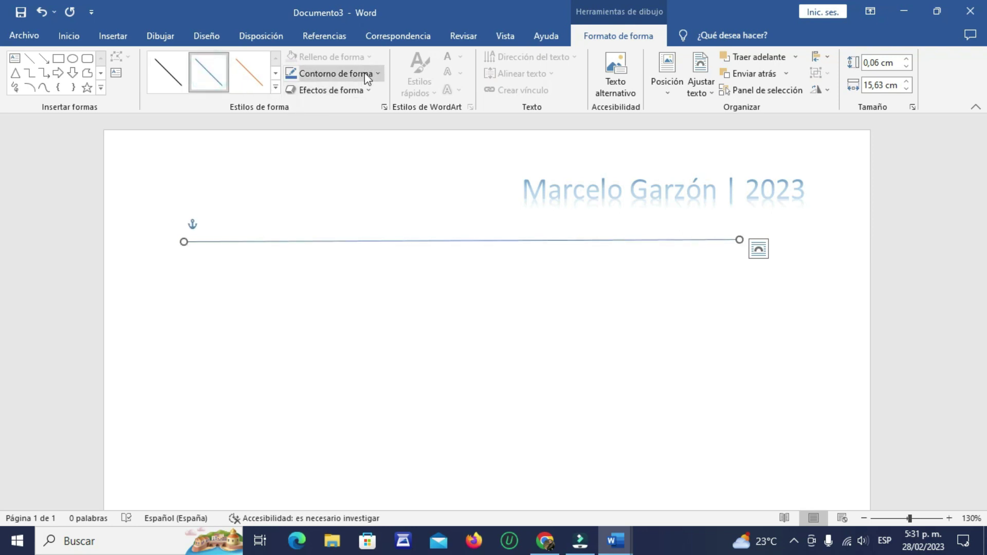
click(380, 74)
mouse_move(351, 236)
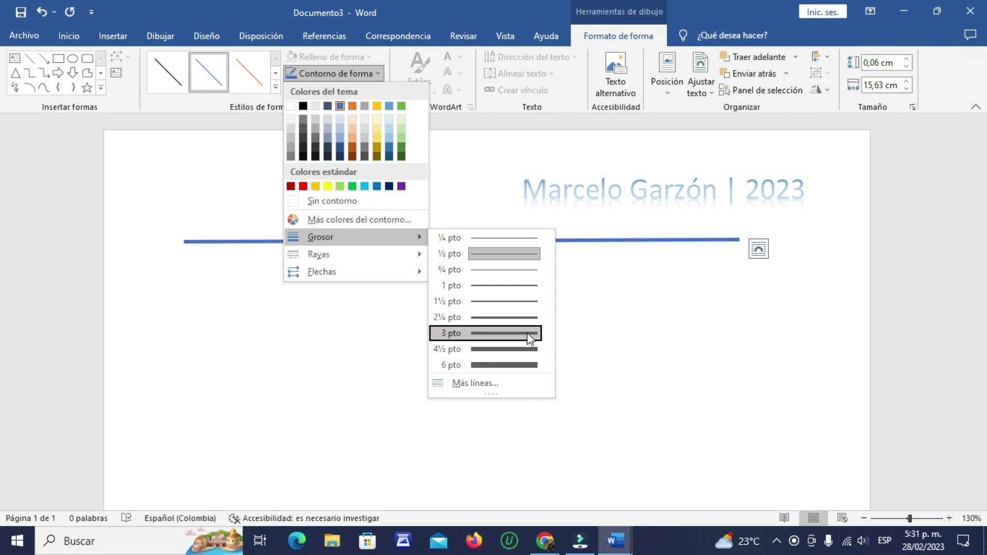
click(529, 333)
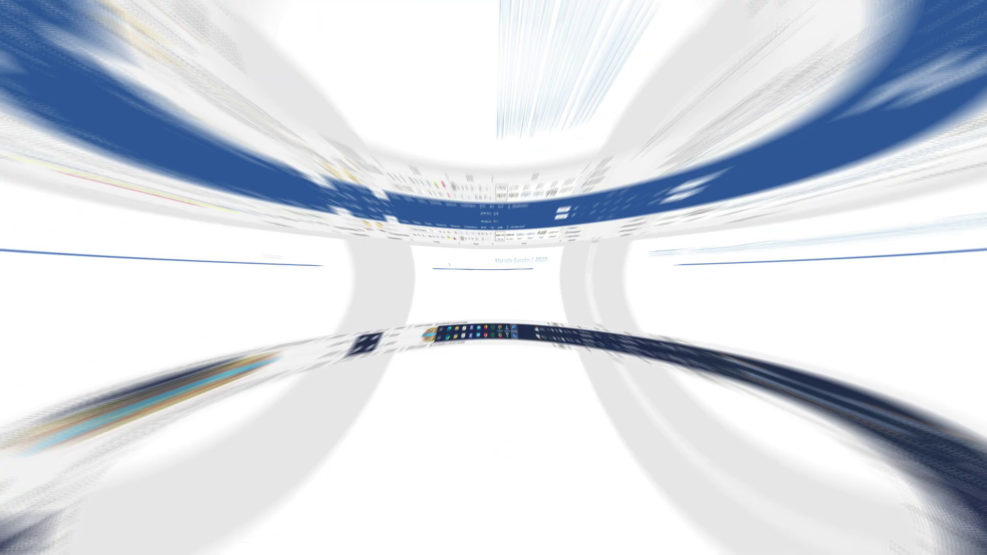
Step: Place the cursor below the blue line and add empty paragraphs until new pages appear
scroll(463, 406, down, 2)
scroll(668, 360, down, 3)
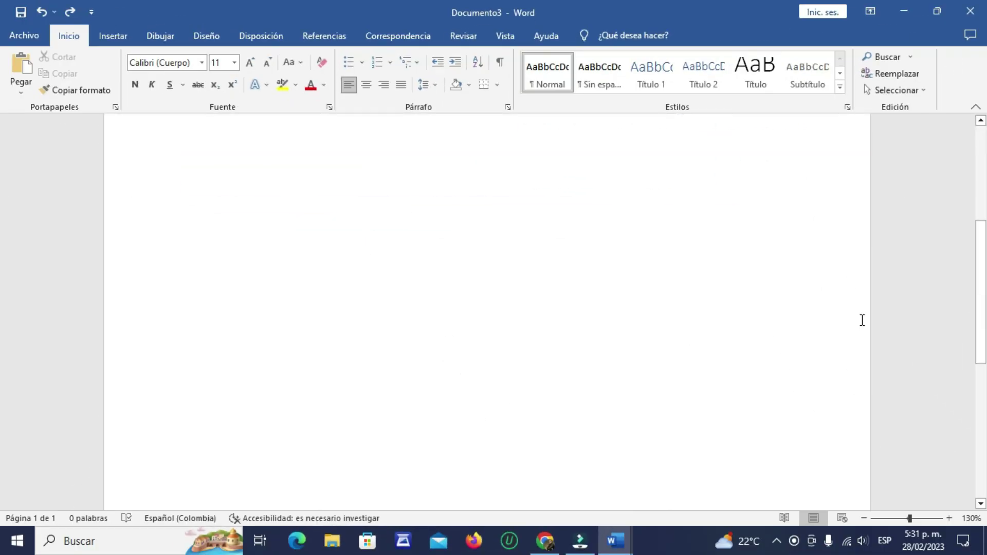
mouse_move(979, 268)
mouse_down()
mouse_move(982, 385)
mouse_move(982, 188)
mouse_up()
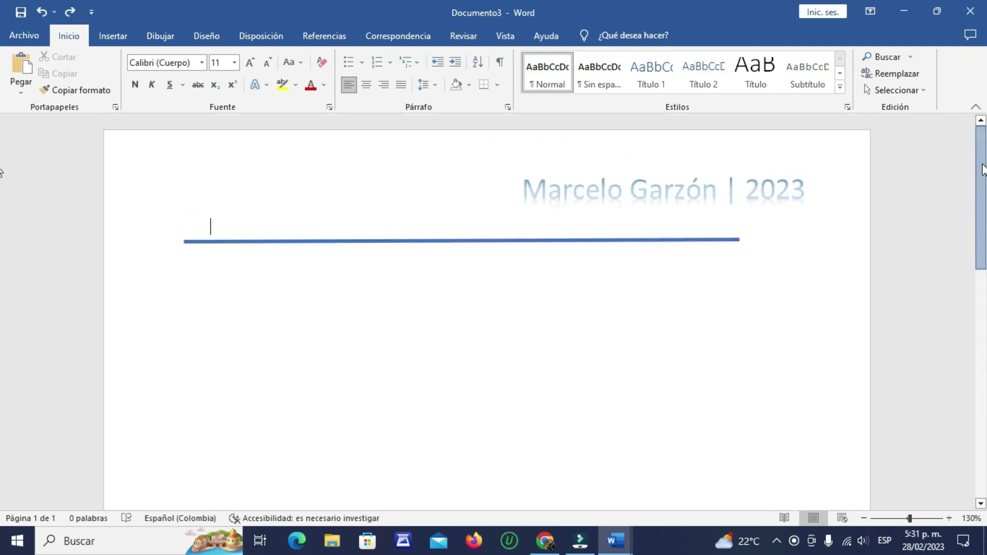
click(224, 280)
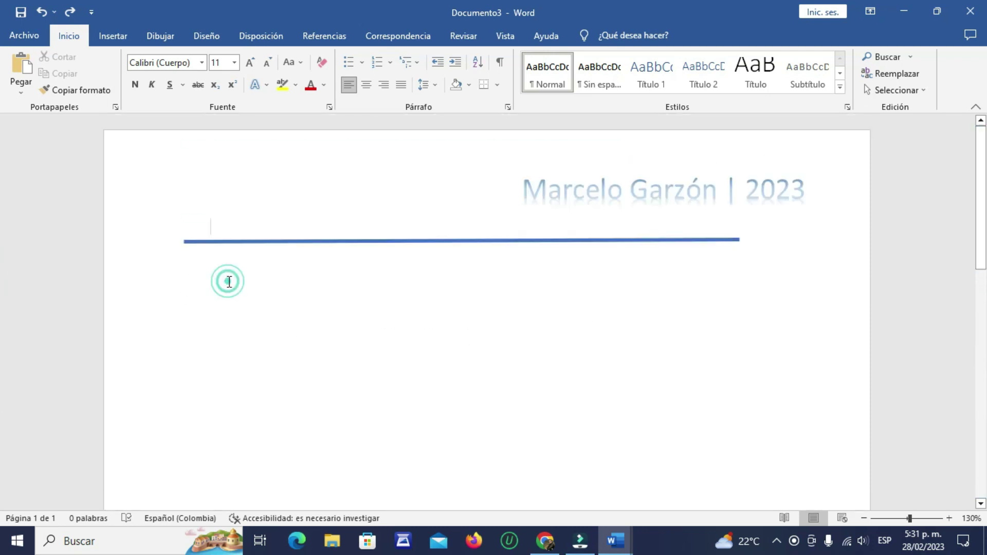
double_click(239, 282)
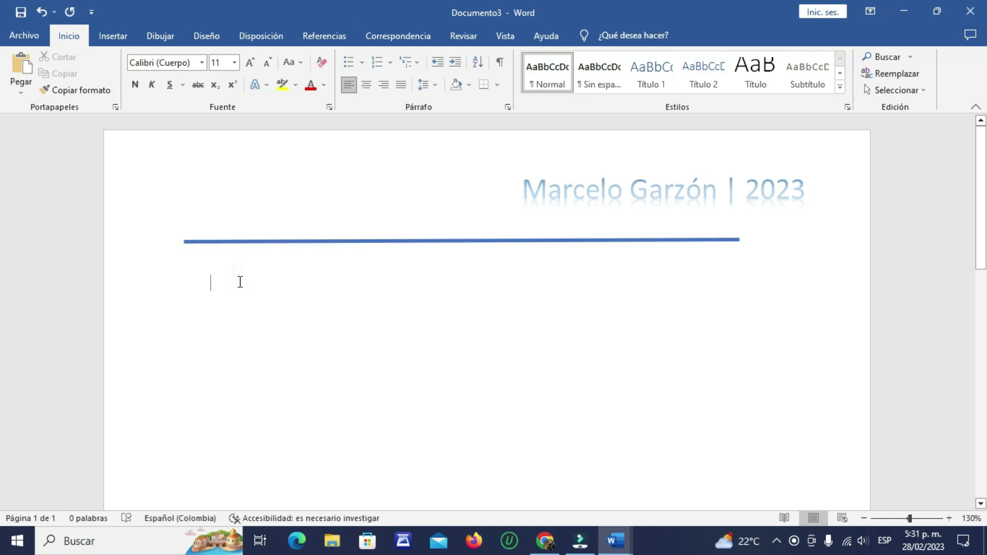
key(Return)
key(Return)
key(Return)
key(Return)
key(Return)
key(Return)
key(Return)
key(Return)
key(Return)
key(Return)
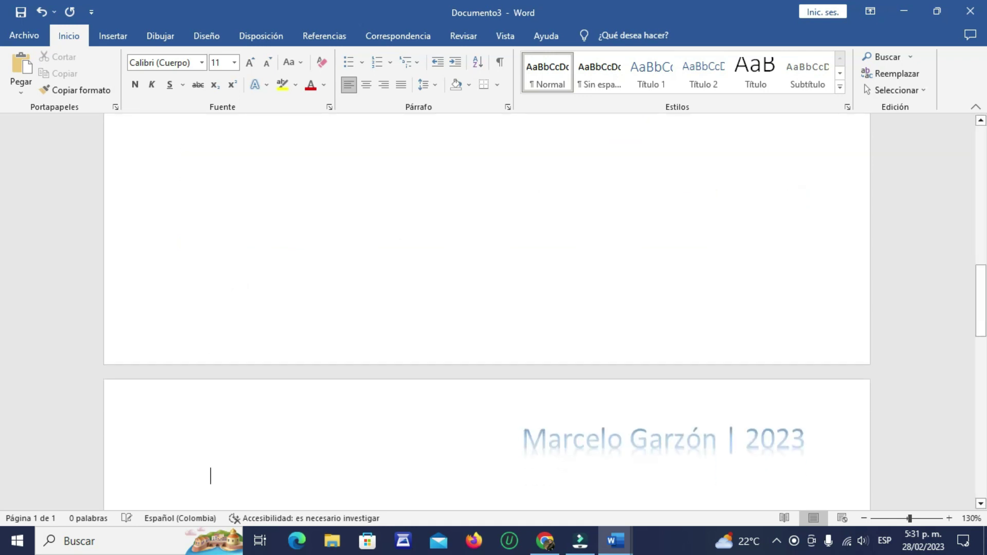
key(Return)
key(Return)
key(Return)
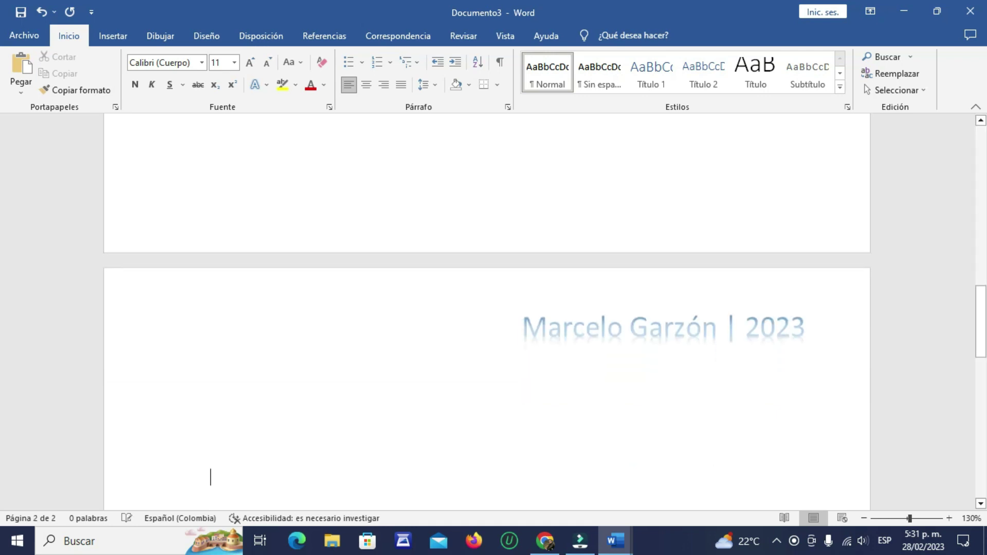
key(Return)
key(Return)
key(Return)
key(Return)
key(Return)
key(Return)
key(Return)
key(Return)
key(Return)
key(Return)
key(Return)
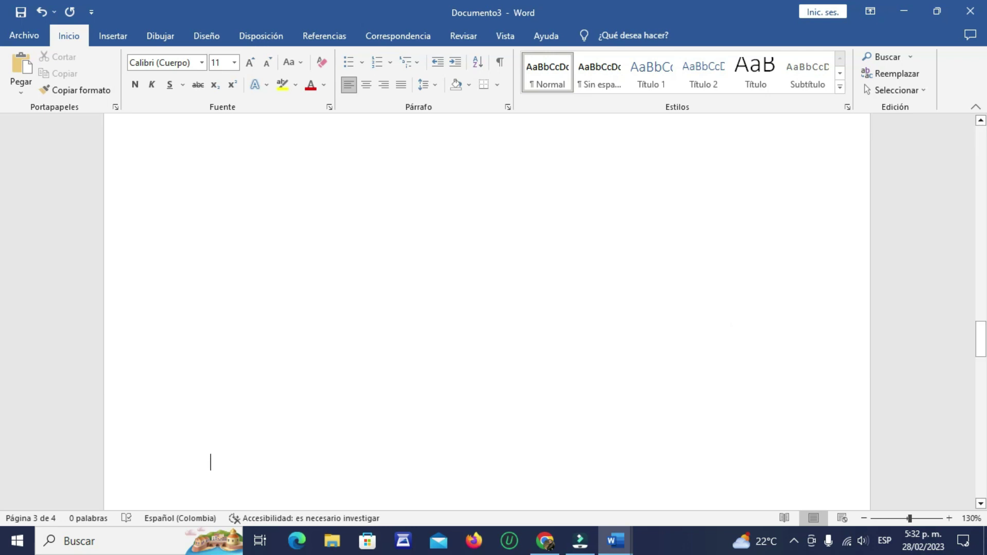
scroll(487, 309, up, 5)
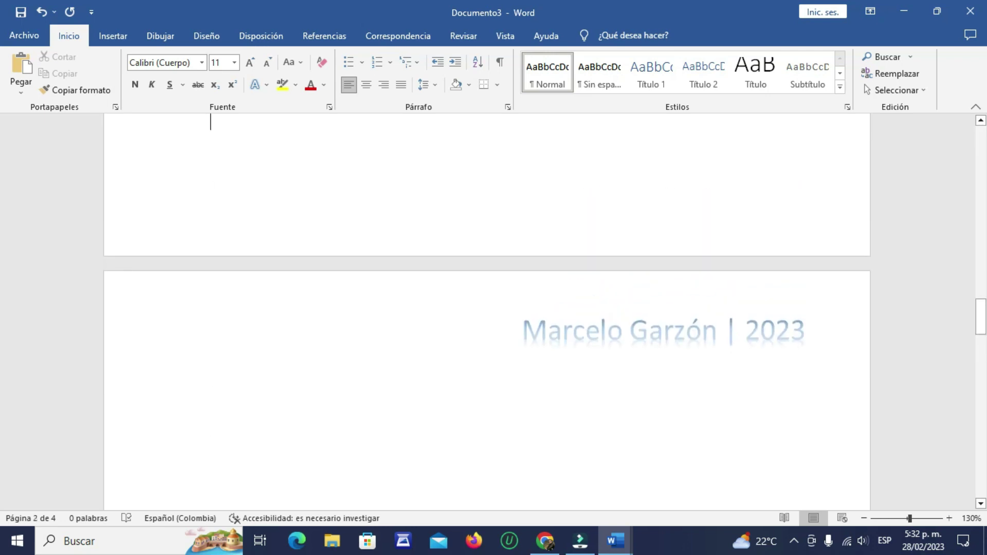
Step: Insert a blank page into the document with Página en blanco
click(118, 35)
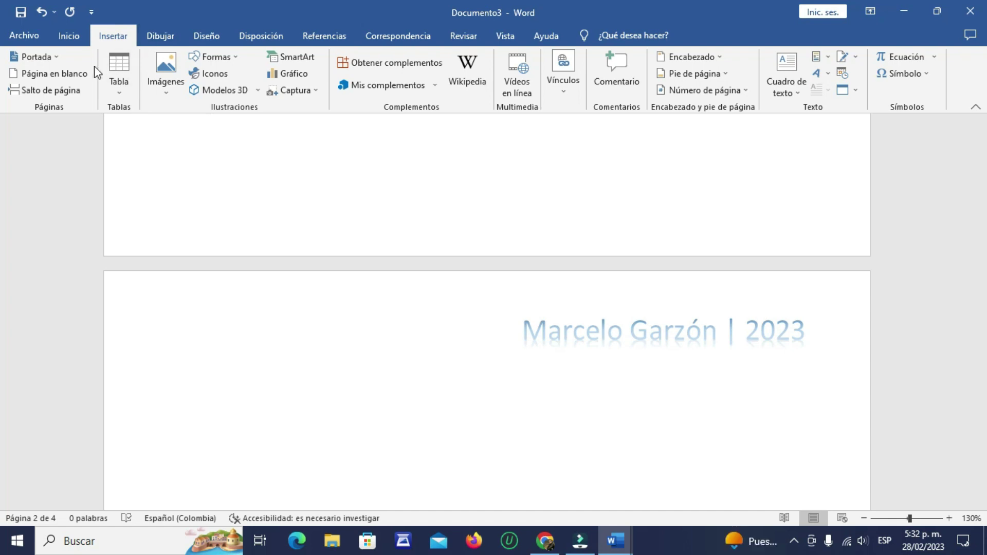
click(54, 73)
scroll(438, 284, down, 4)
scroll(439, 288, down, 3)
scroll(438, 291, down, 4)
scroll(439, 298, down, 3)
scroll(439, 298, down, 3)
scroll(439, 300, down, 3)
Step: Place the cursor on page 4 and add another blank page at the end
scroll(439, 303, up, 2)
scroll(439, 303, up, 2)
scroll(439, 303, down, 1)
scroll(439, 304, up, 4)
scroll(439, 305, down, 3)
scroll(438, 307, down, 4)
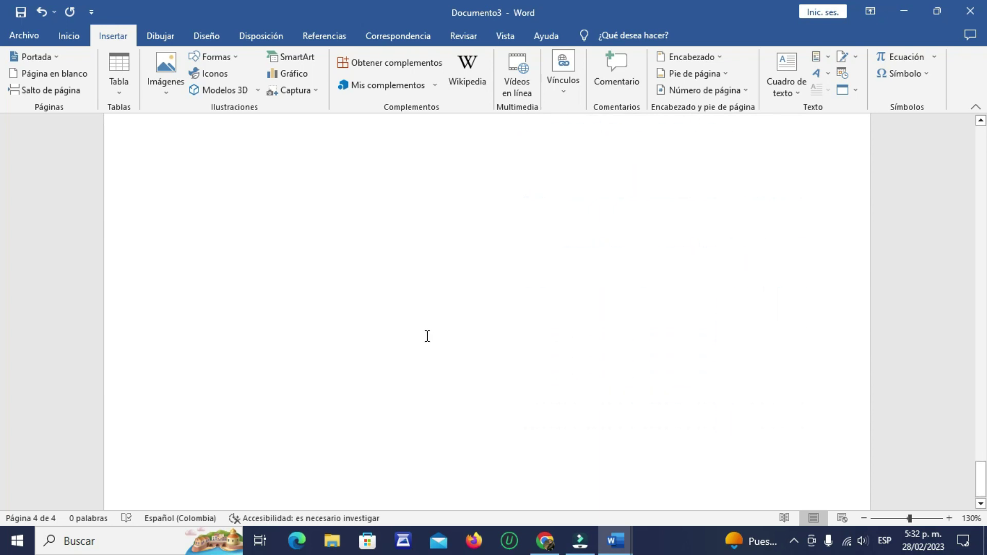
click(269, 397)
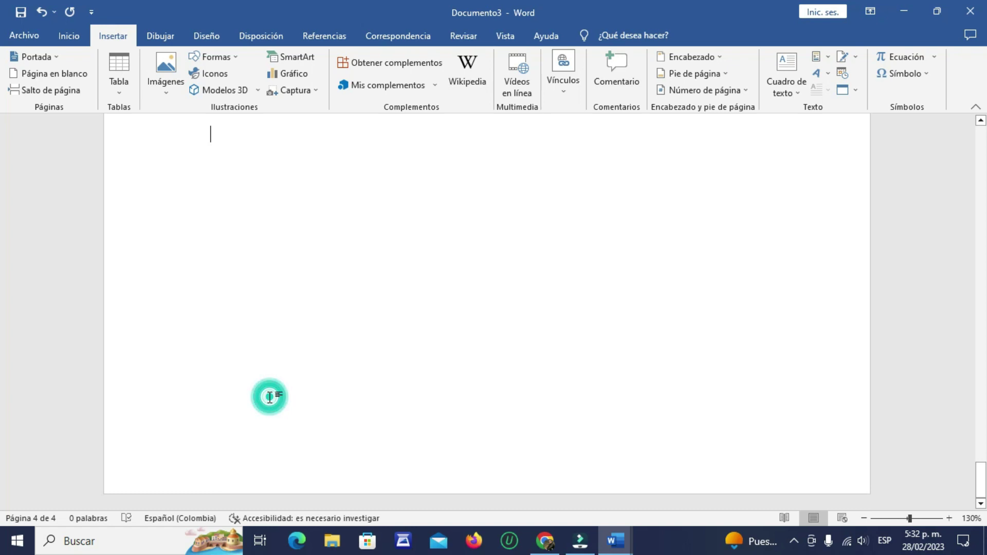
click(61, 77)
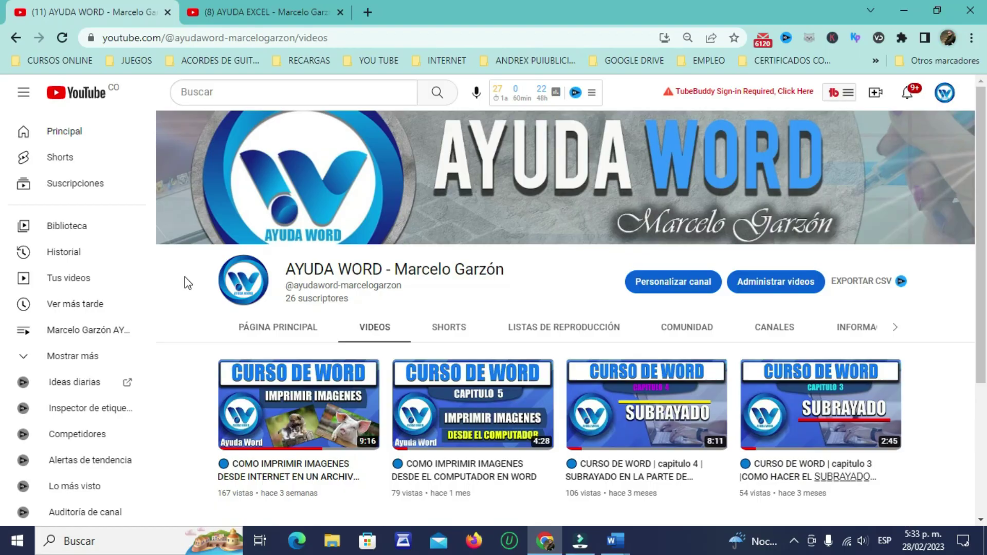
Step: Switch to the AYUDA EXCEL YouTube tab and browse its Curso de Excel video list
click(271, 7)
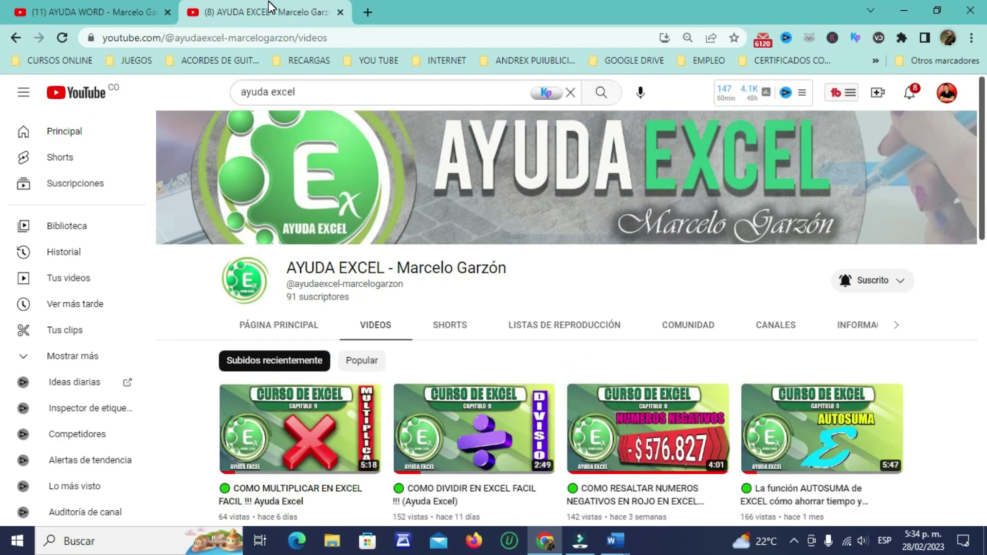
scroll(569, 193, down, 4)
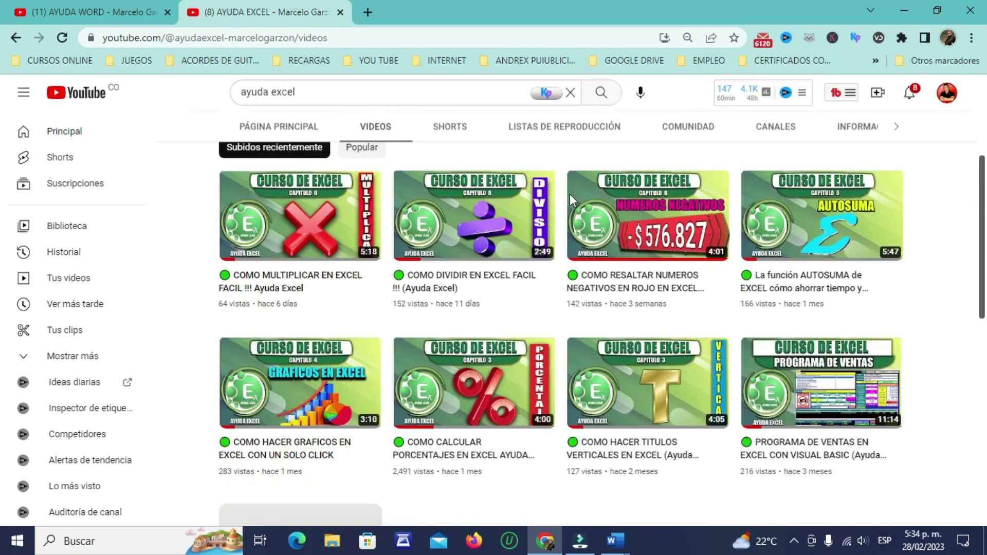
scroll(570, 193, down, 1)
scroll(570, 193, up, 4)
scroll(569, 193, up, 1)
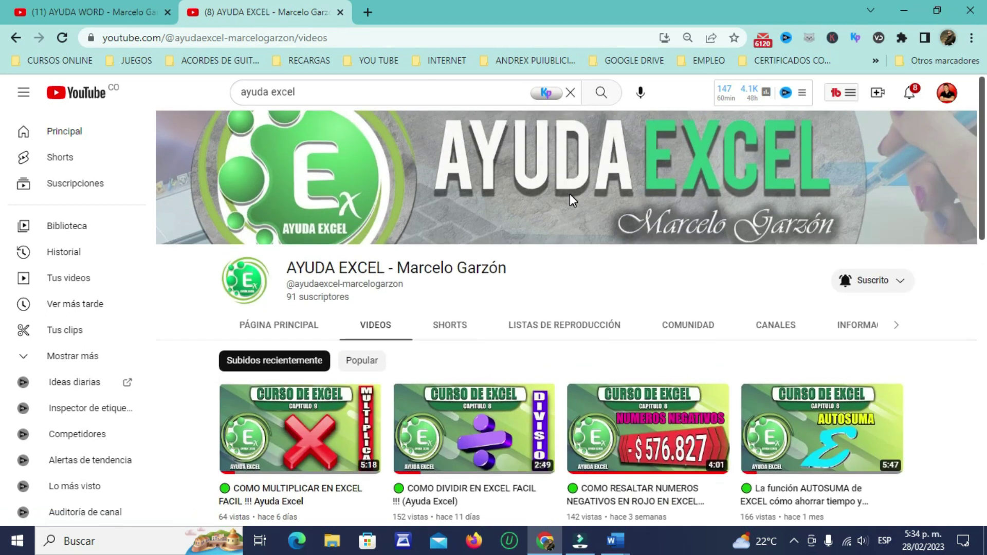